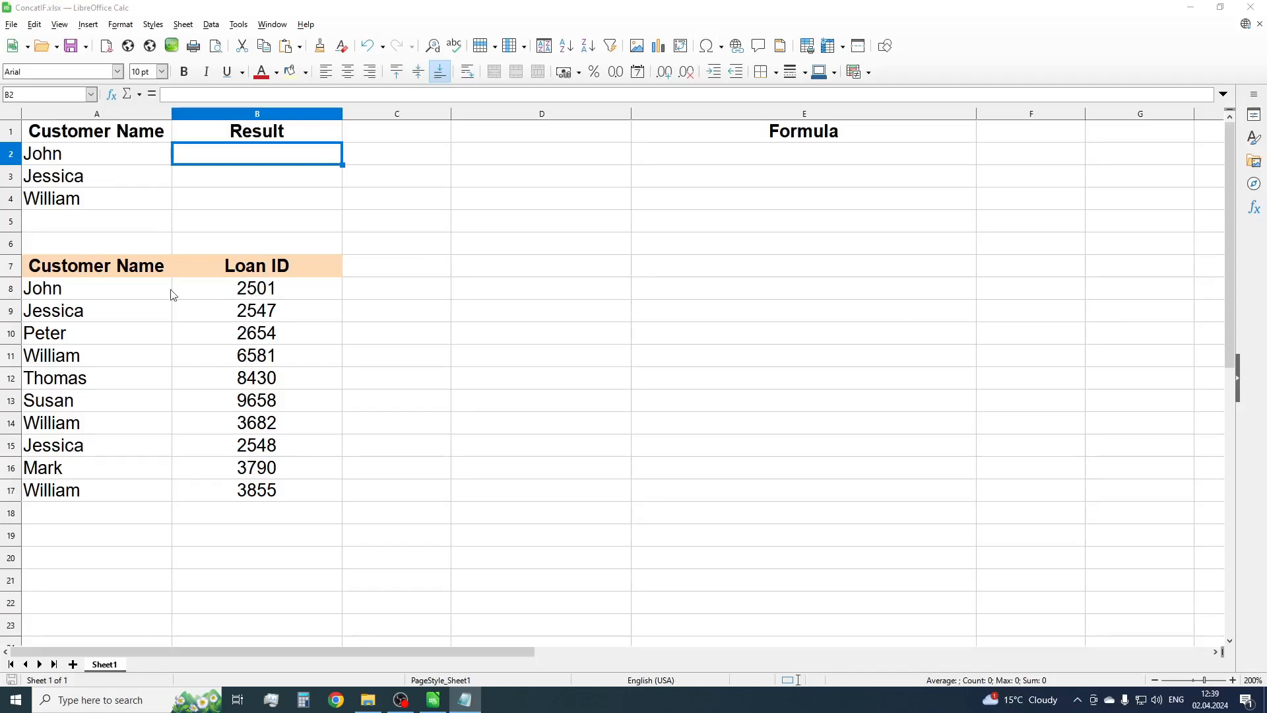
{"action": "left_click_drag", "start_coordinate": [138, 274], "coordinate": [291, 485]}
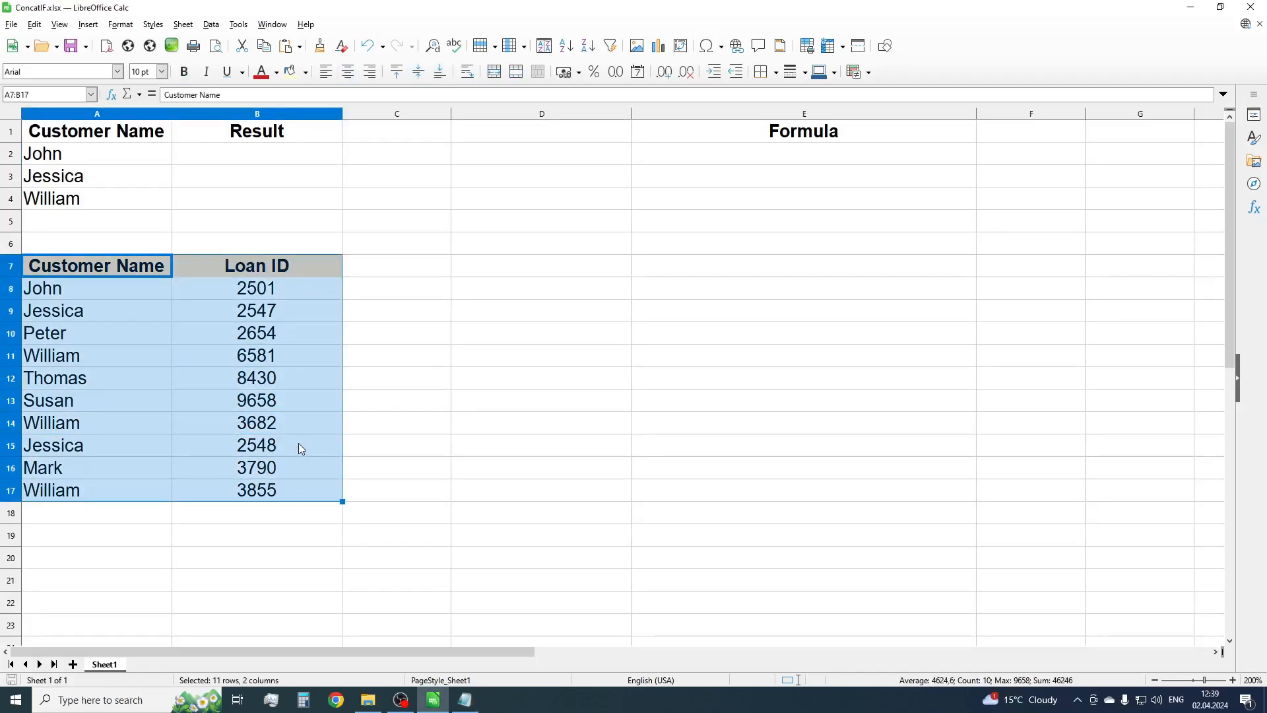
{"action": "left_click_drag", "start_coordinate": [102, 157], "coordinate": [122, 209]}
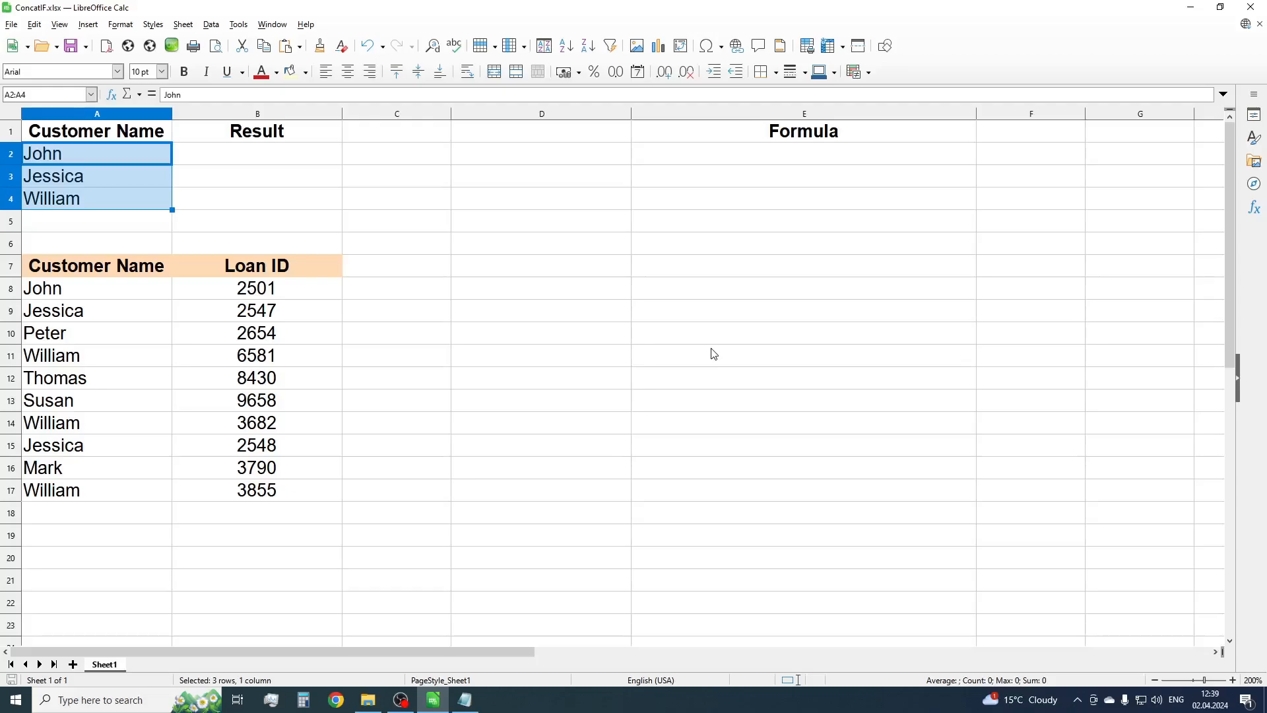
- Insert a CONCATENATE function in cell D8 that joins the texts in A8, A9 and A10
{"action": "left_click", "coordinate": [515, 290]}
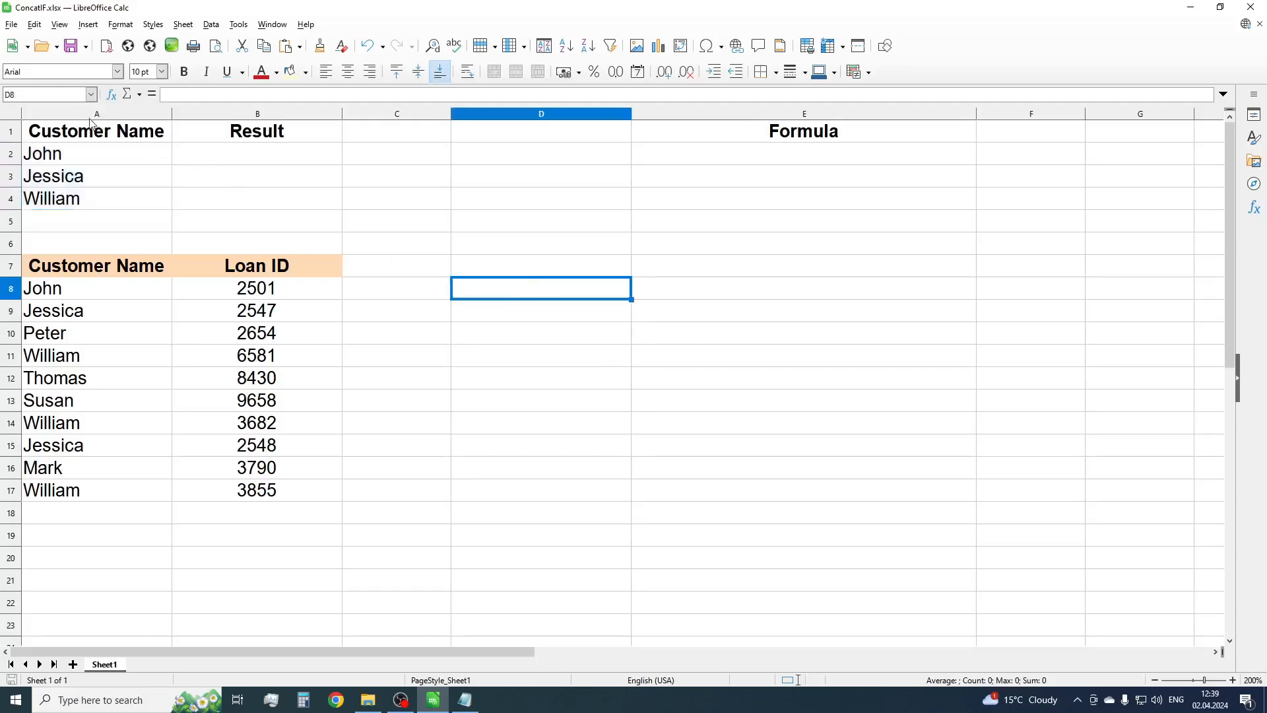
{"action": "left_click", "coordinate": [111, 94]}
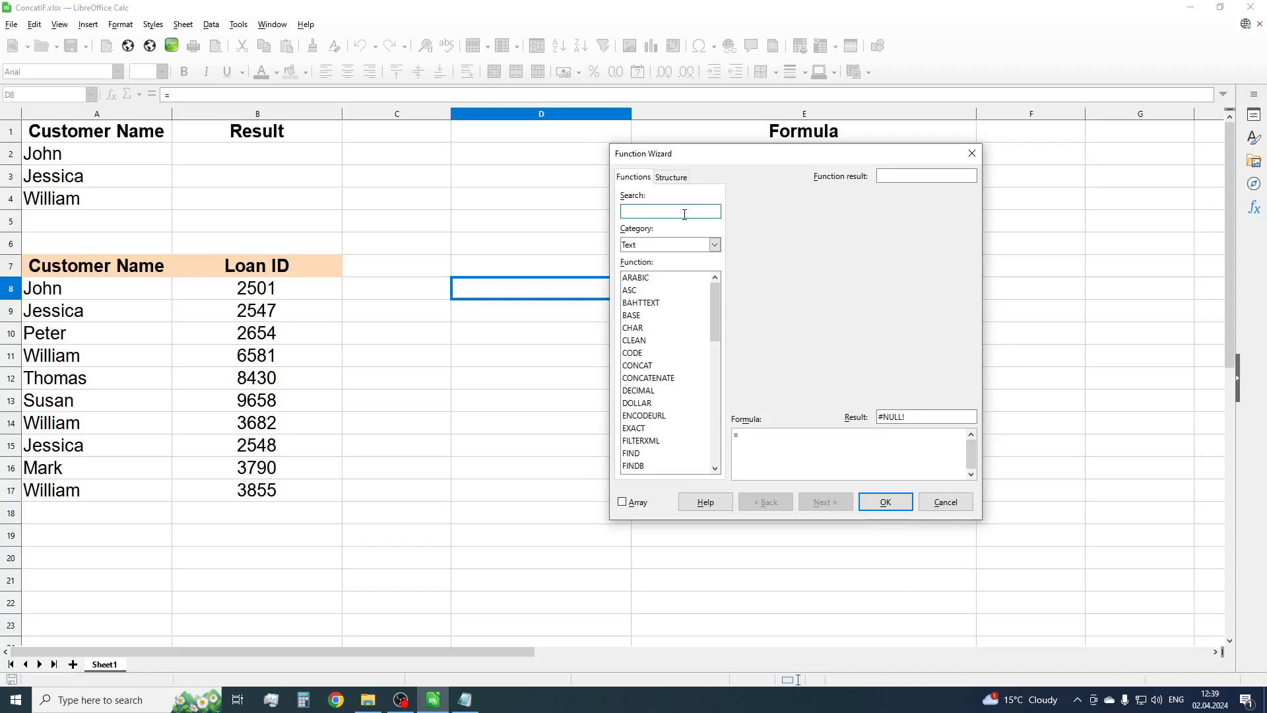
{"action": "type", "text": "conca"}
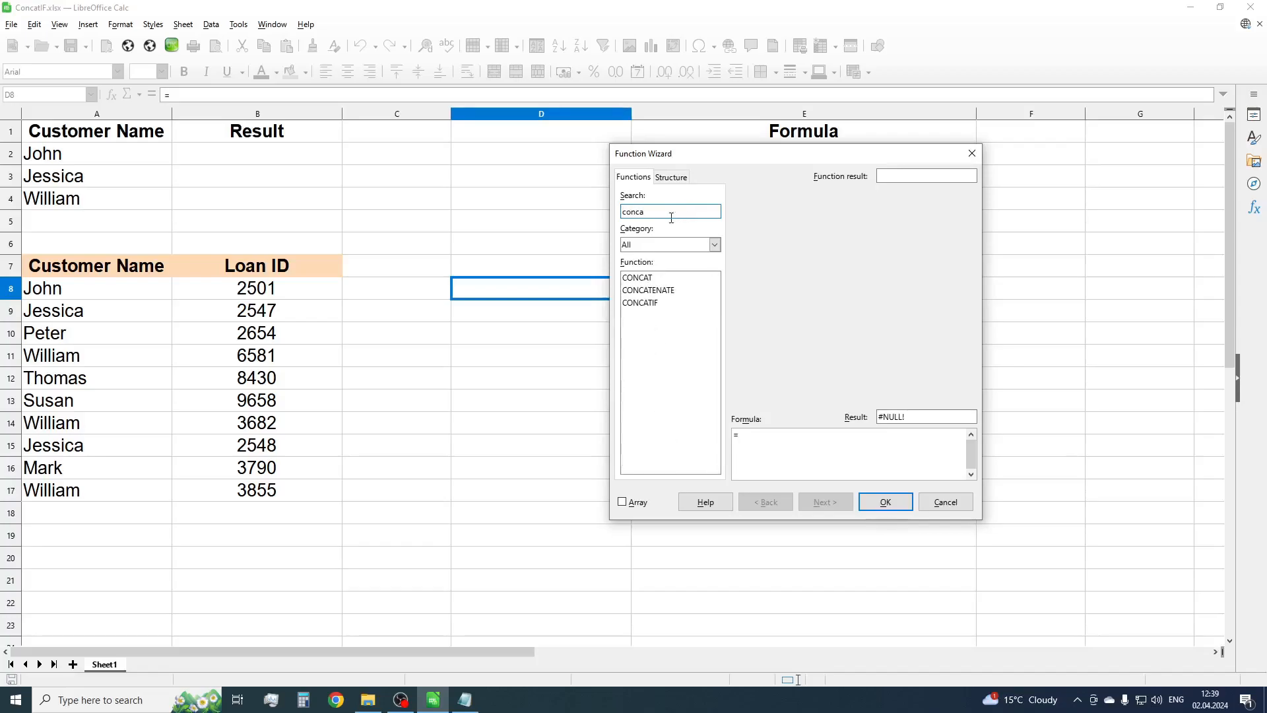
{"action": "double_click", "coordinate": [660, 291]}
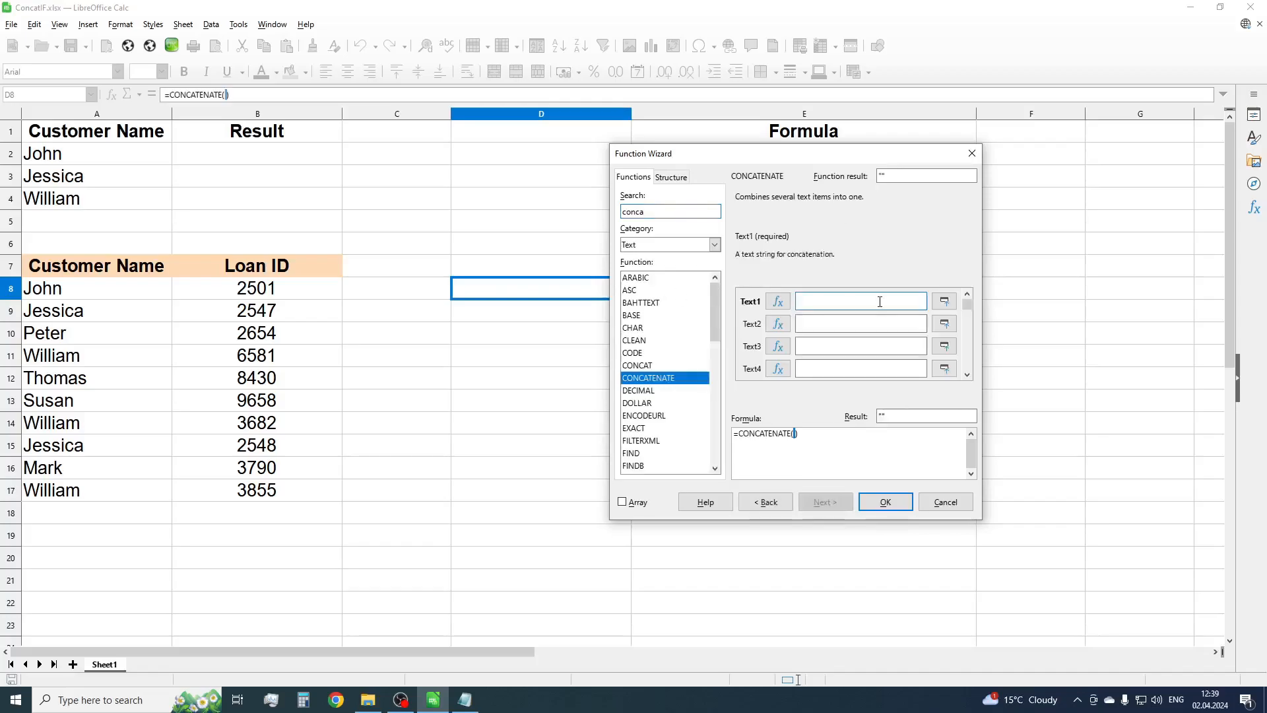
{"action": "left_click", "coordinate": [78, 294]}
{"action": "left_click", "coordinate": [820, 323]}
{"action": "left_click", "coordinate": [142, 320]}
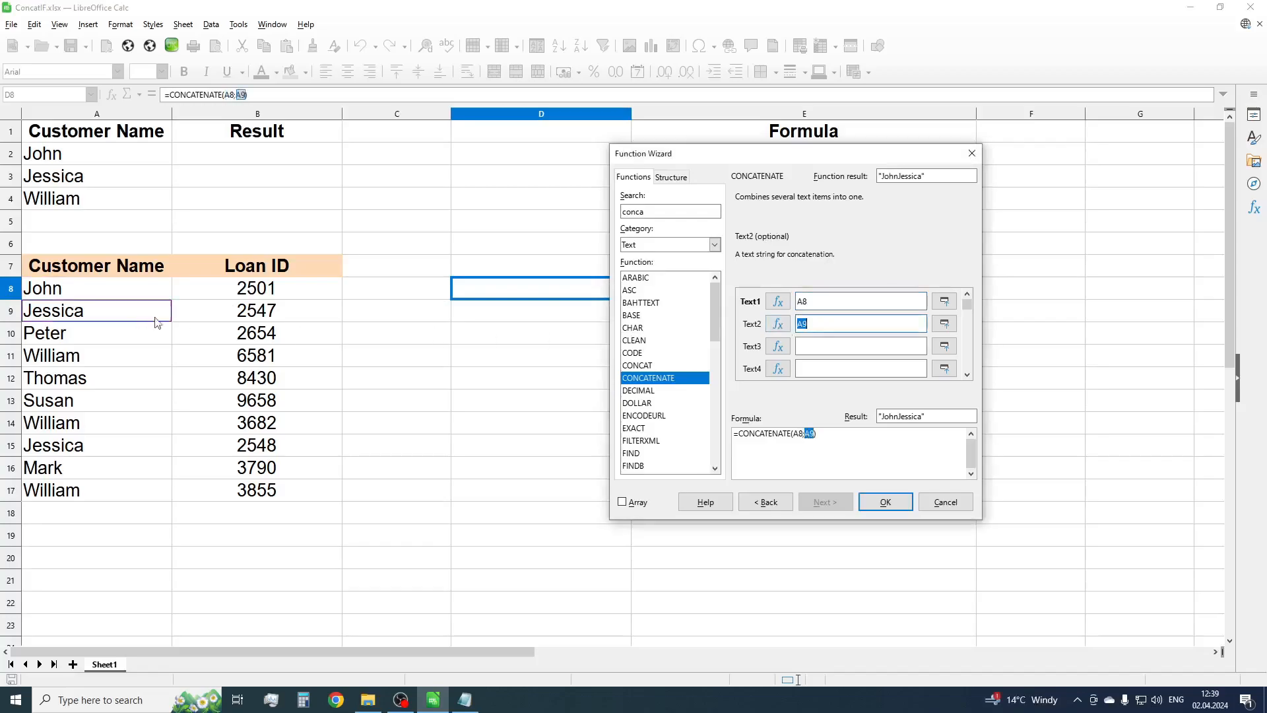
{"action": "left_click", "coordinate": [120, 341]}
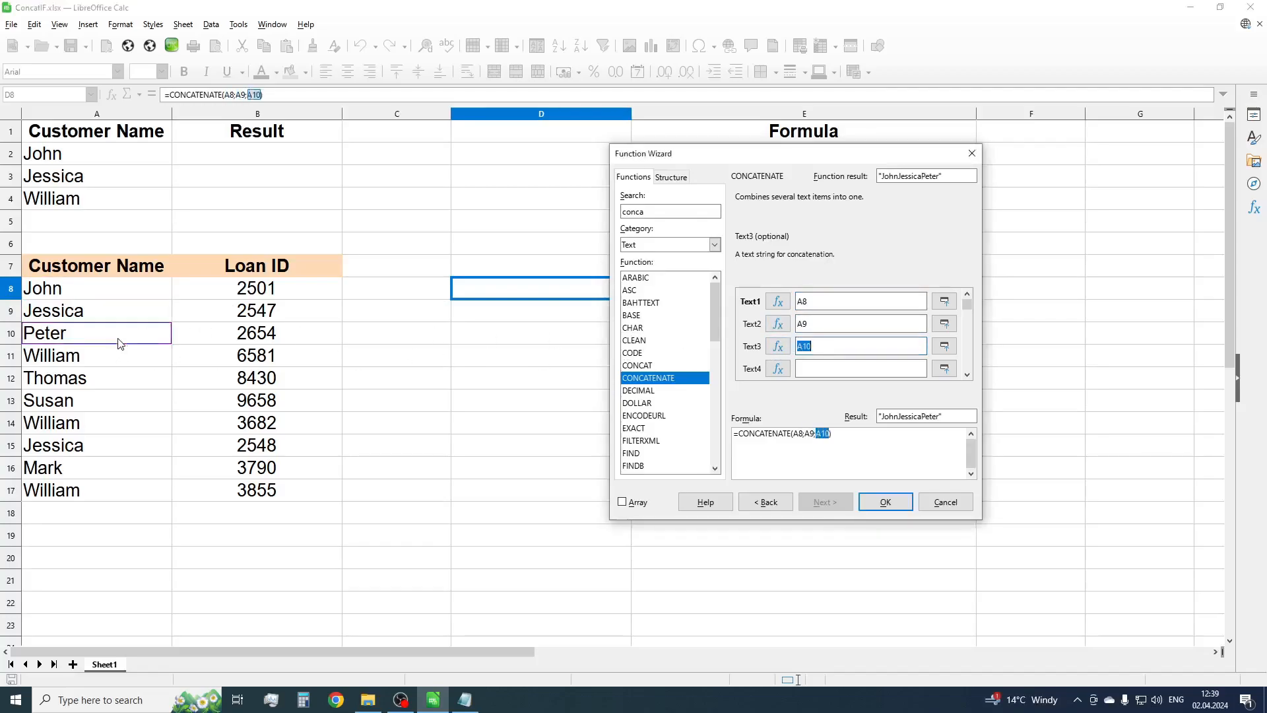
{"action": "left_click", "coordinate": [882, 501]}
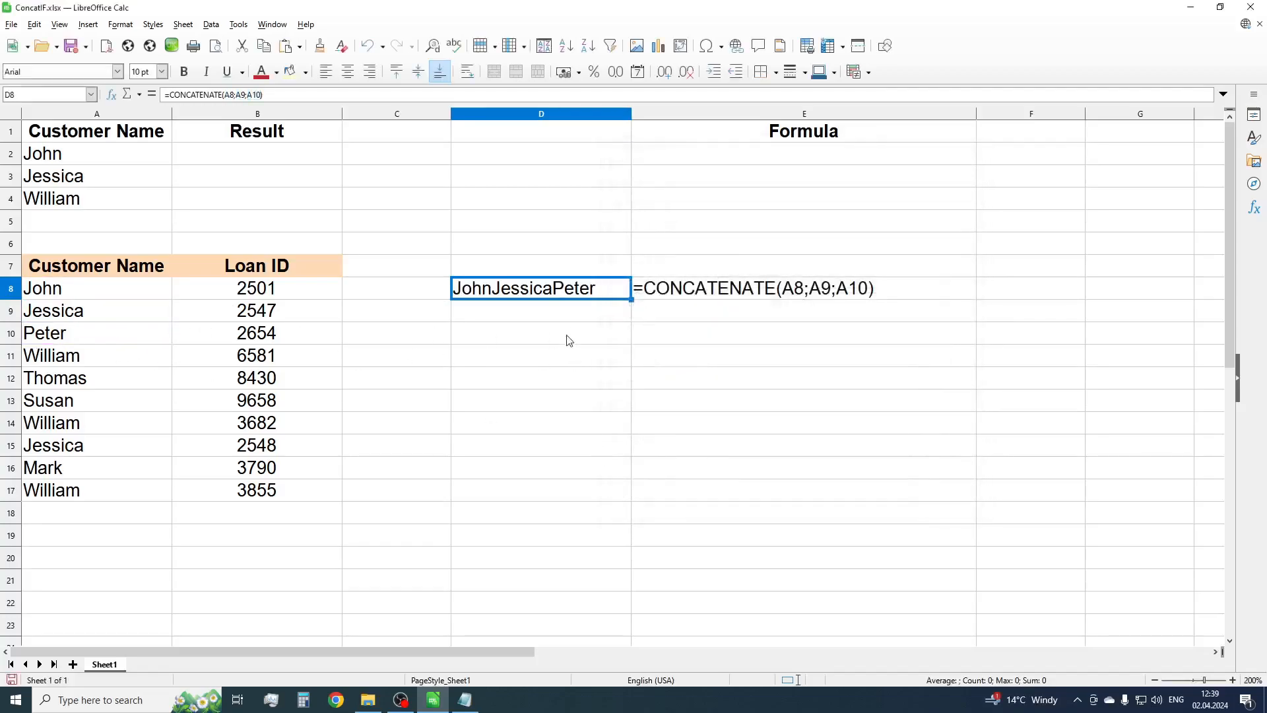
- Insert a CONCAT function in cell D9 that joins the texts of the range A$8:A$10
{"action": "left_click", "coordinate": [576, 317]}
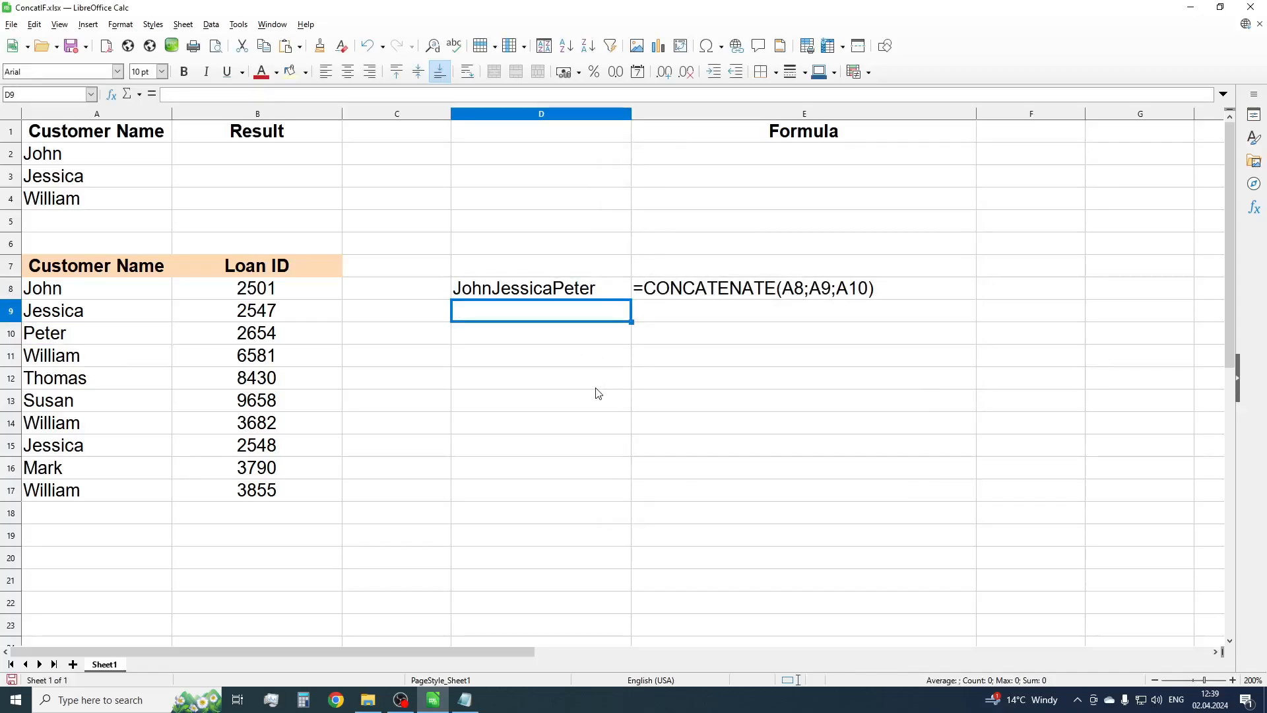
{"action": "left_click", "coordinate": [111, 95]}
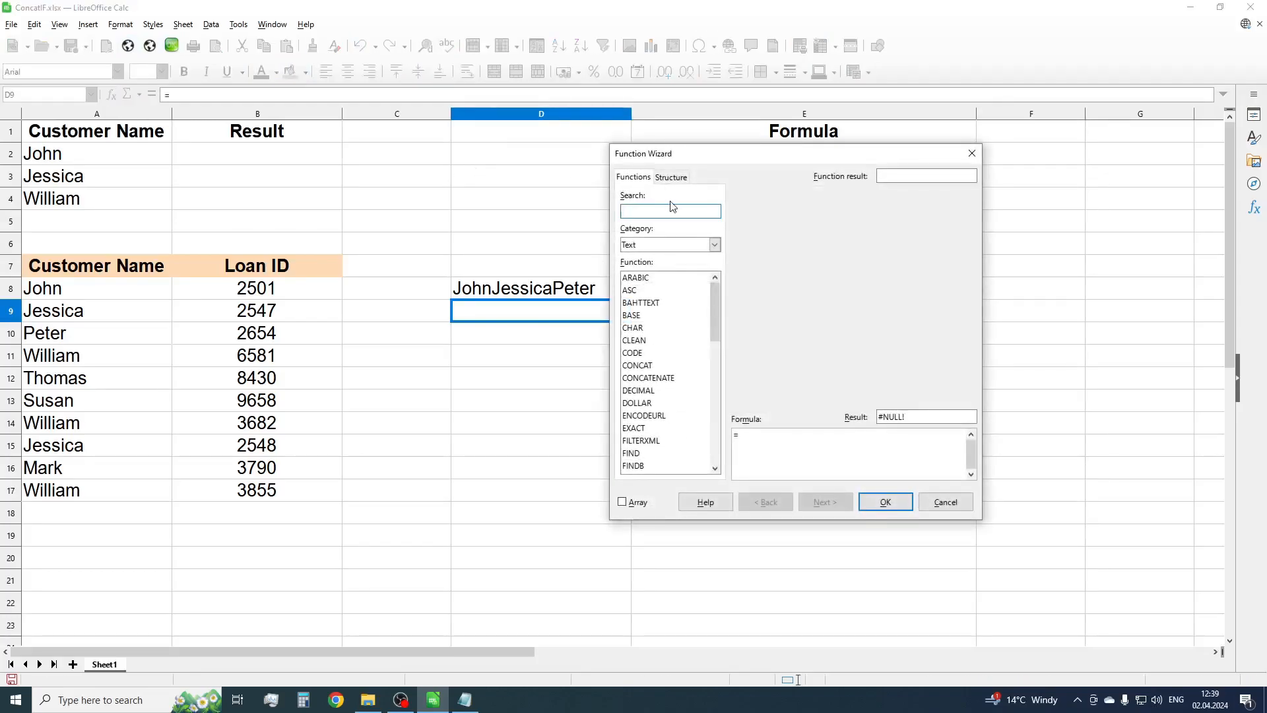
{"action": "type", "text": "c"}
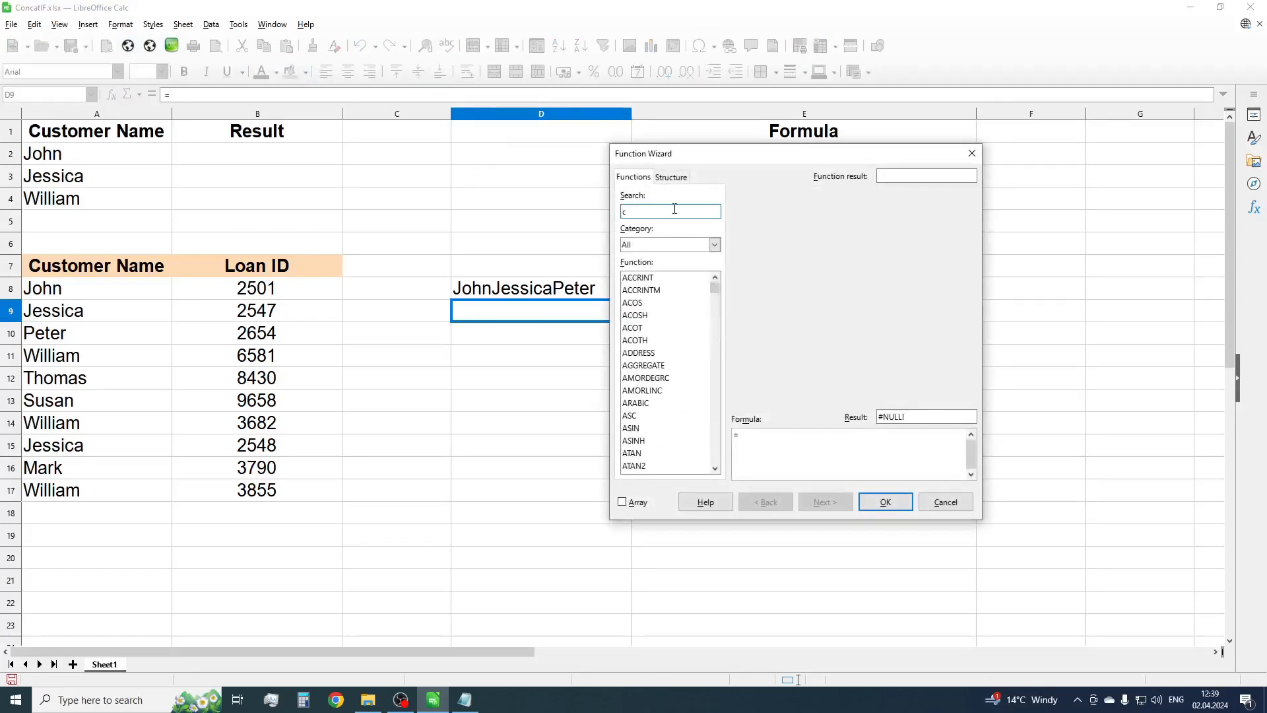
{"action": "type", "text": "on"}
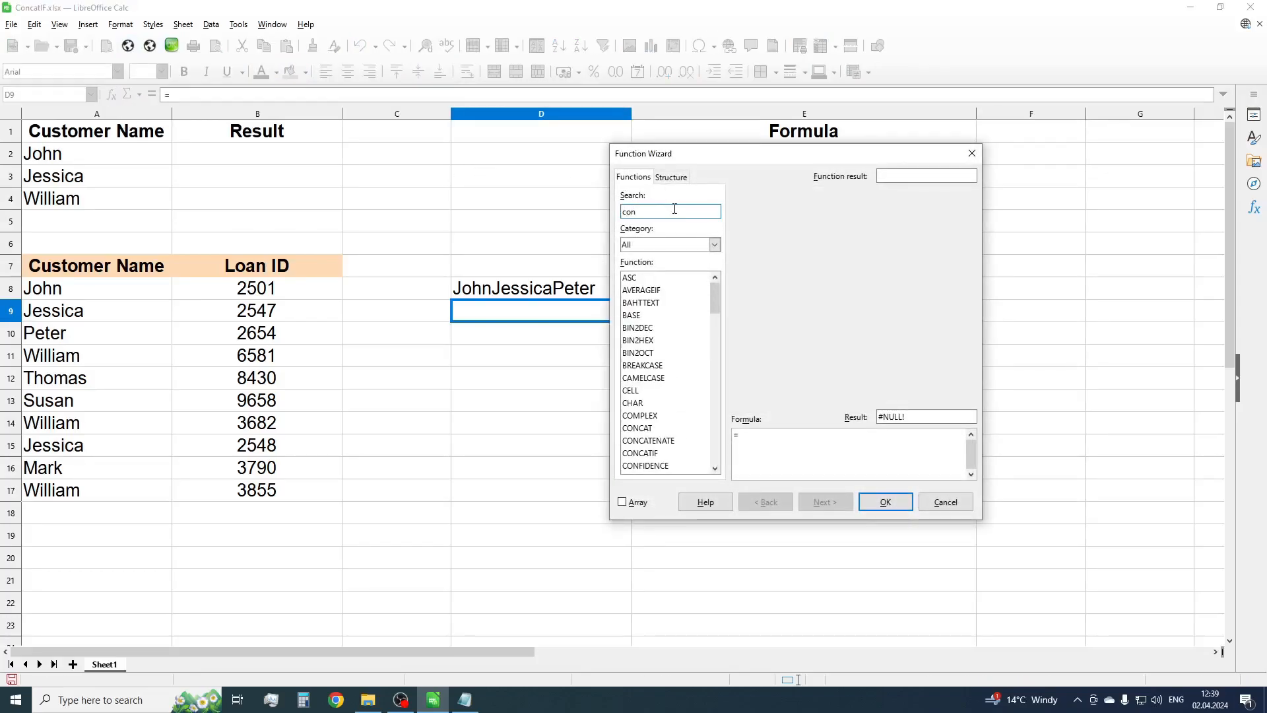
{"action": "type", "text": "ca"}
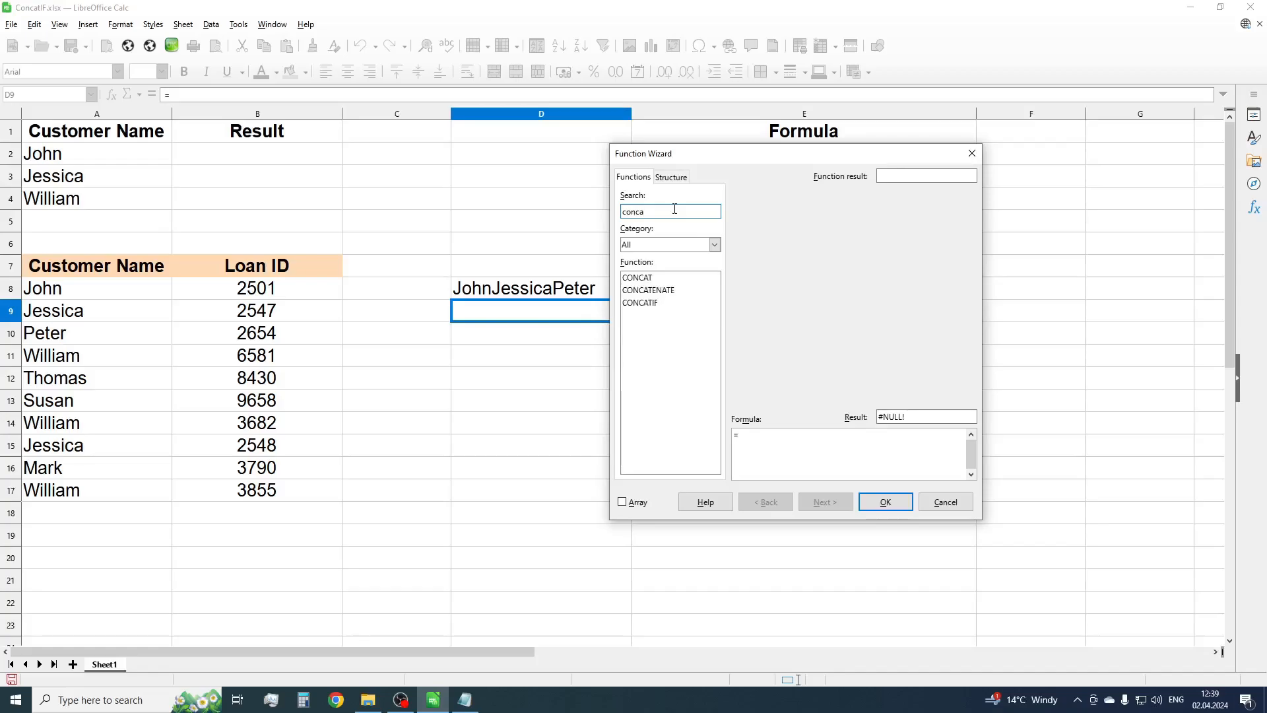
{"action": "double_click", "coordinate": [690, 278]}
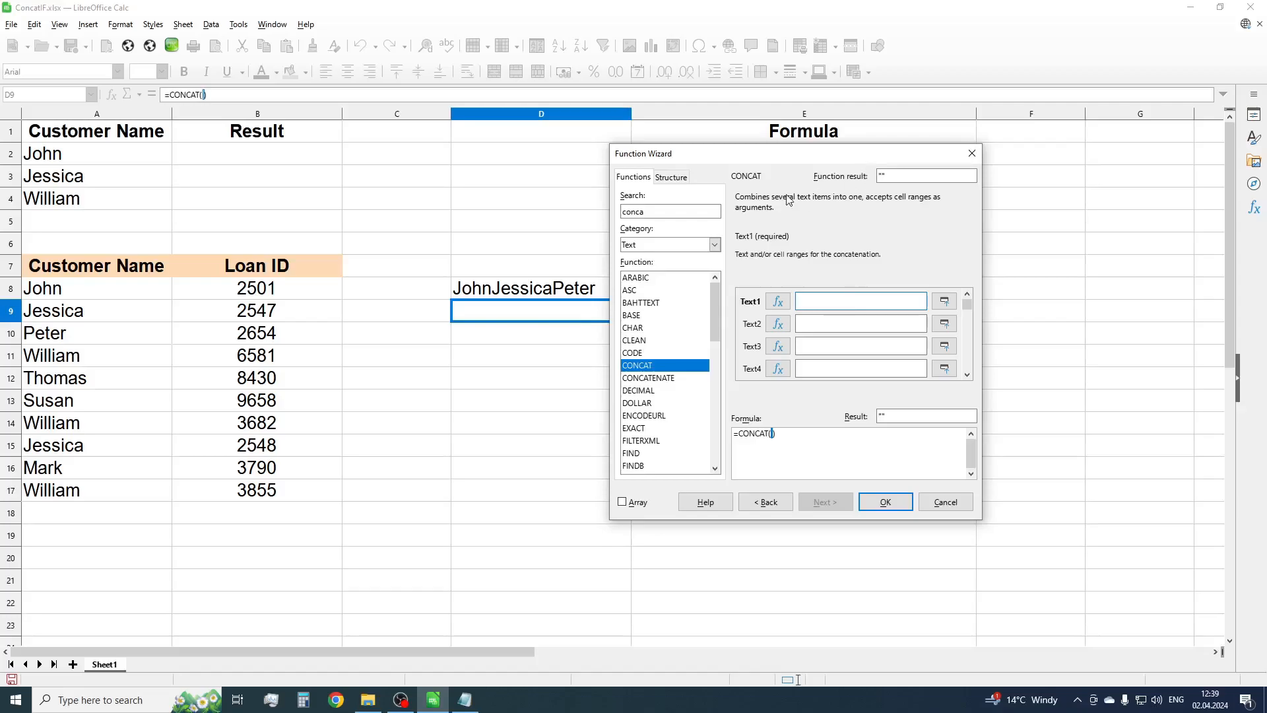
{"action": "left_click_drag", "start_coordinate": [144, 292], "coordinate": [156, 332]}
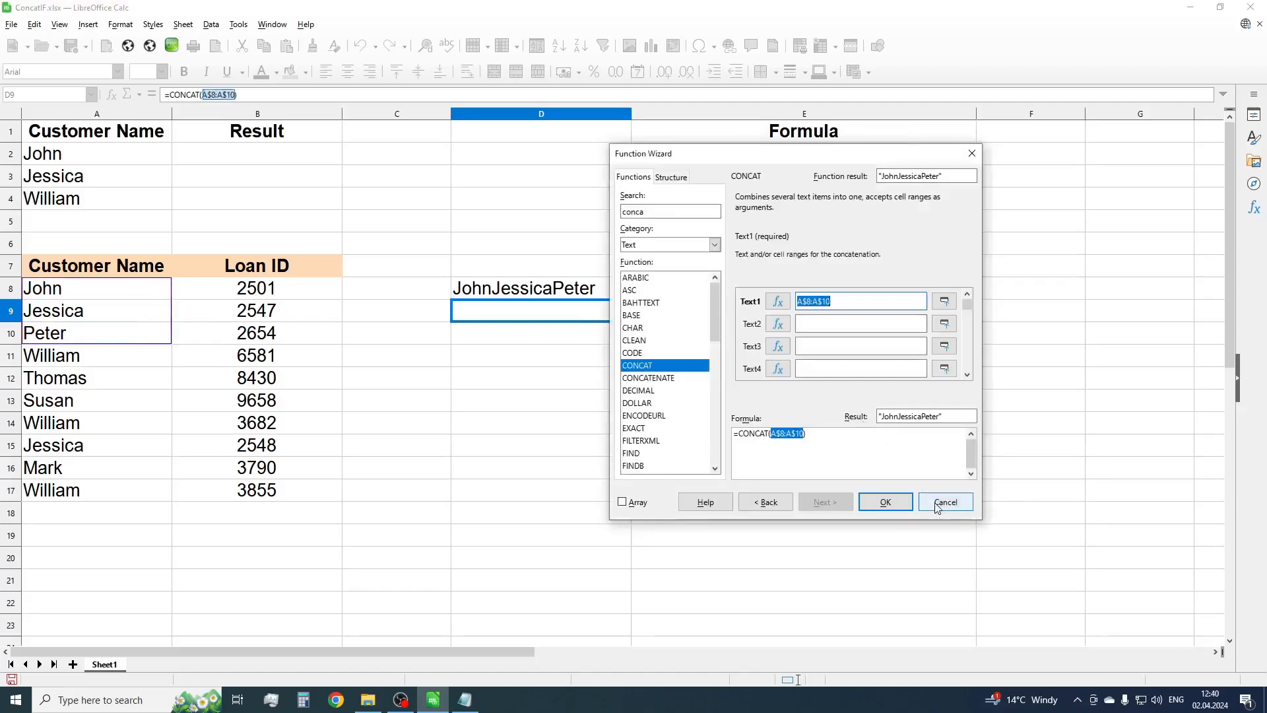
{"action": "left_click", "coordinate": [885, 503]}
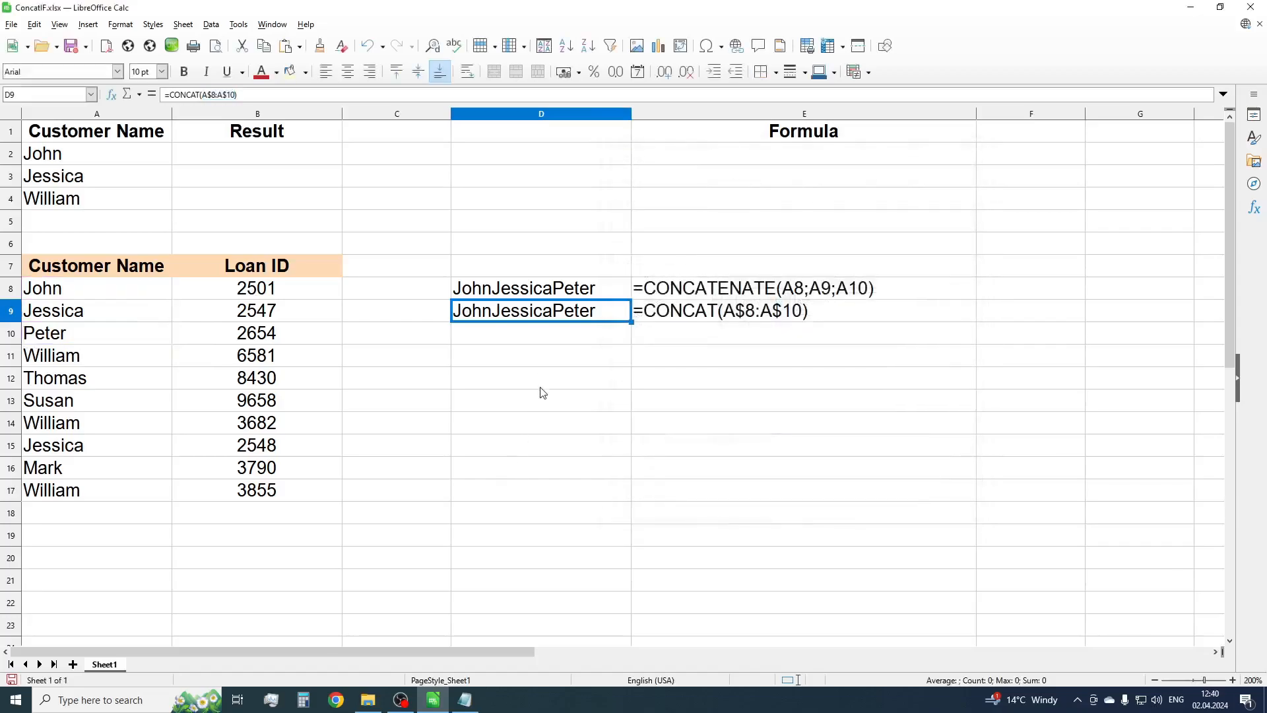
- Compare the cell references used by the CONCATENATE formula in D8 and the CONCAT formula in D9
{"action": "left_click", "coordinate": [528, 356]}
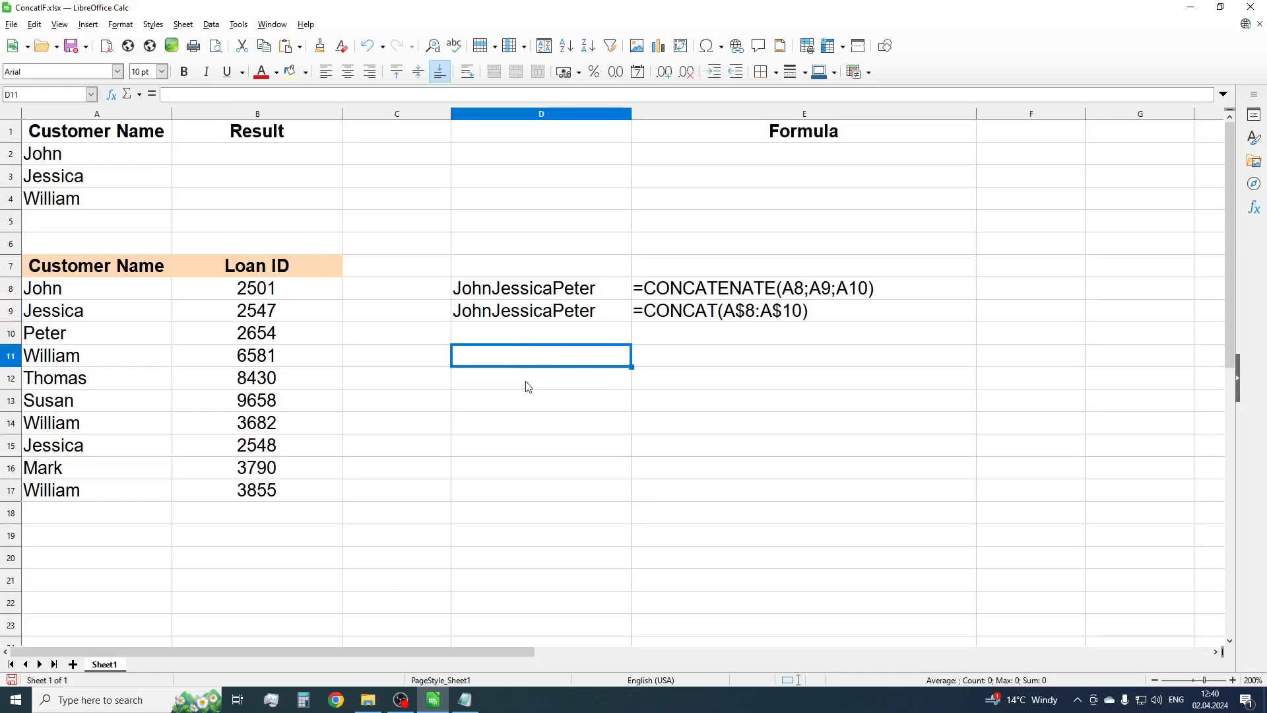
{"action": "left_click", "coordinate": [578, 295]}
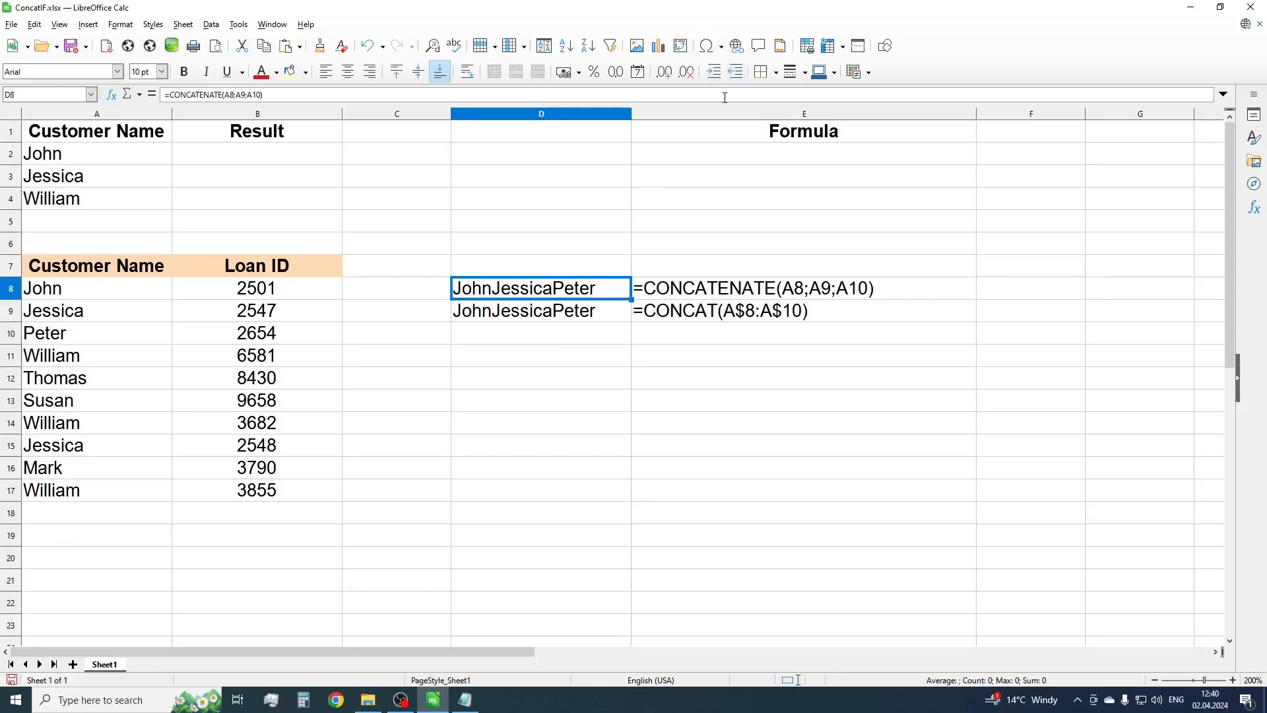
{"action": "left_click", "coordinate": [724, 97]}
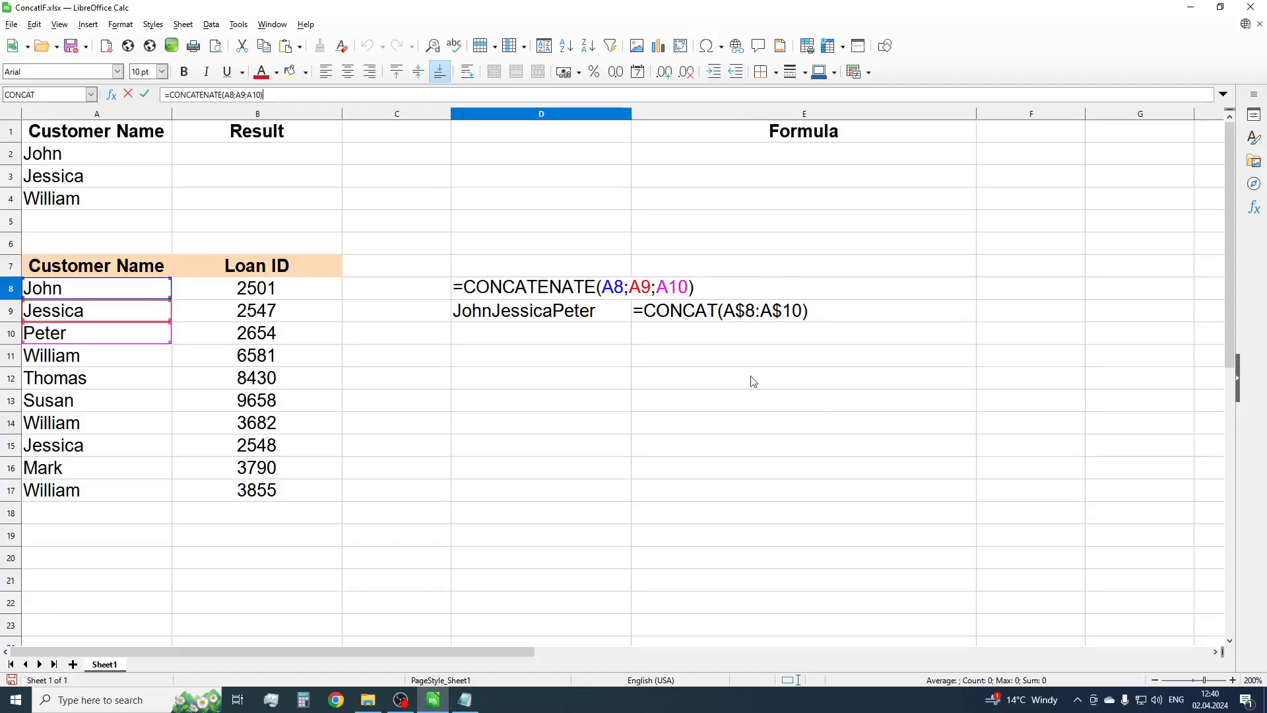
{"action": "key", "text": "Return"}
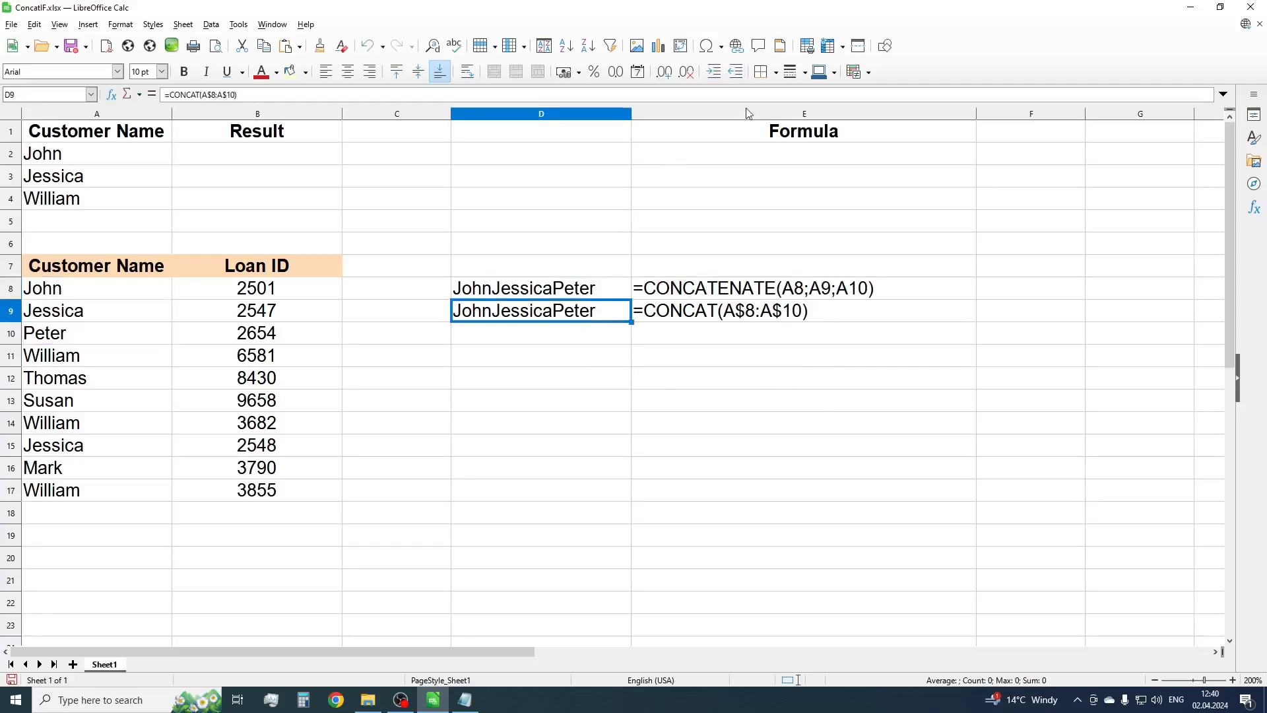
{"action": "left_click", "coordinate": [773, 96]}
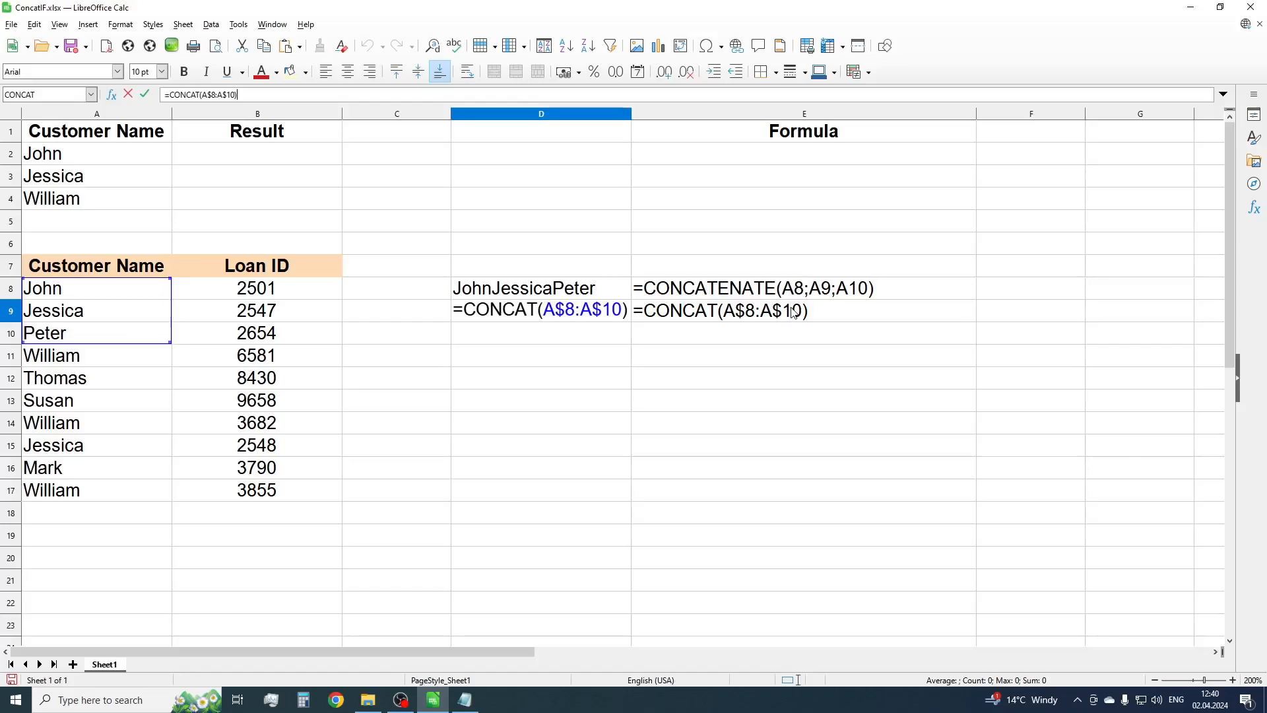
{"action": "key", "text": "Return"}
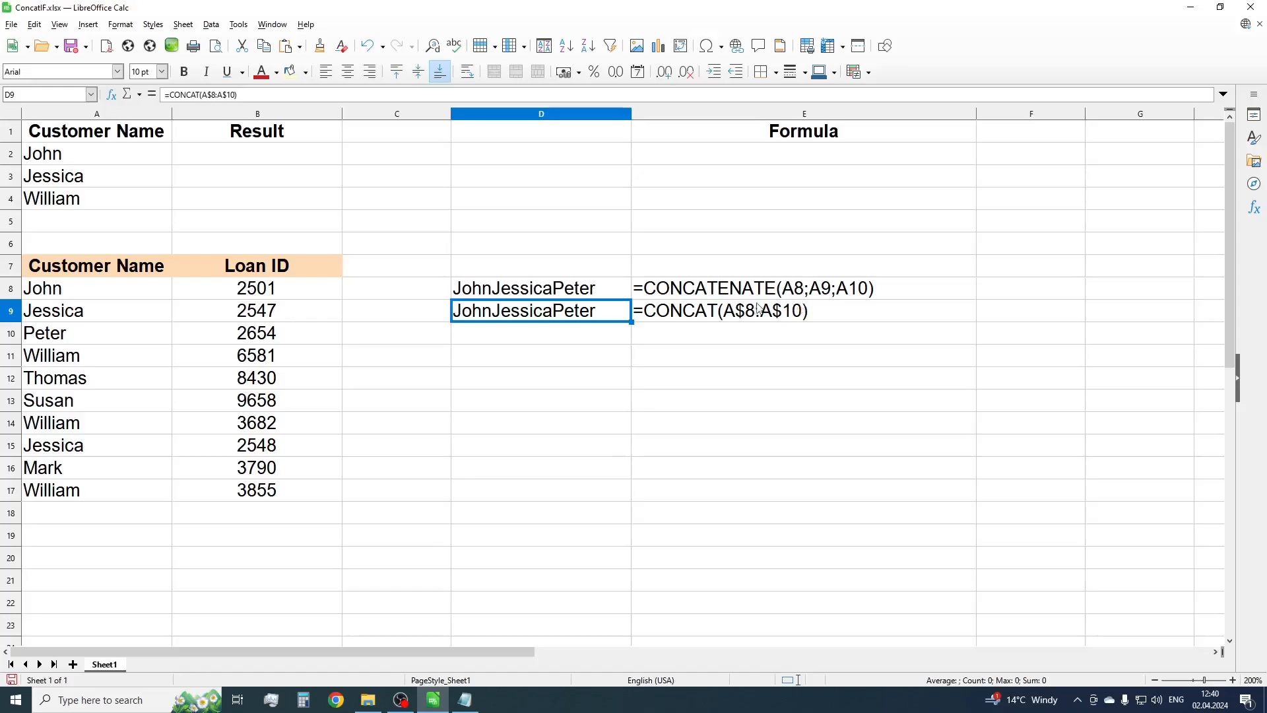
- Find the CONCATIF function by searching for "conca" and insert it in cell B2
{"action": "left_click", "coordinate": [260, 157]}
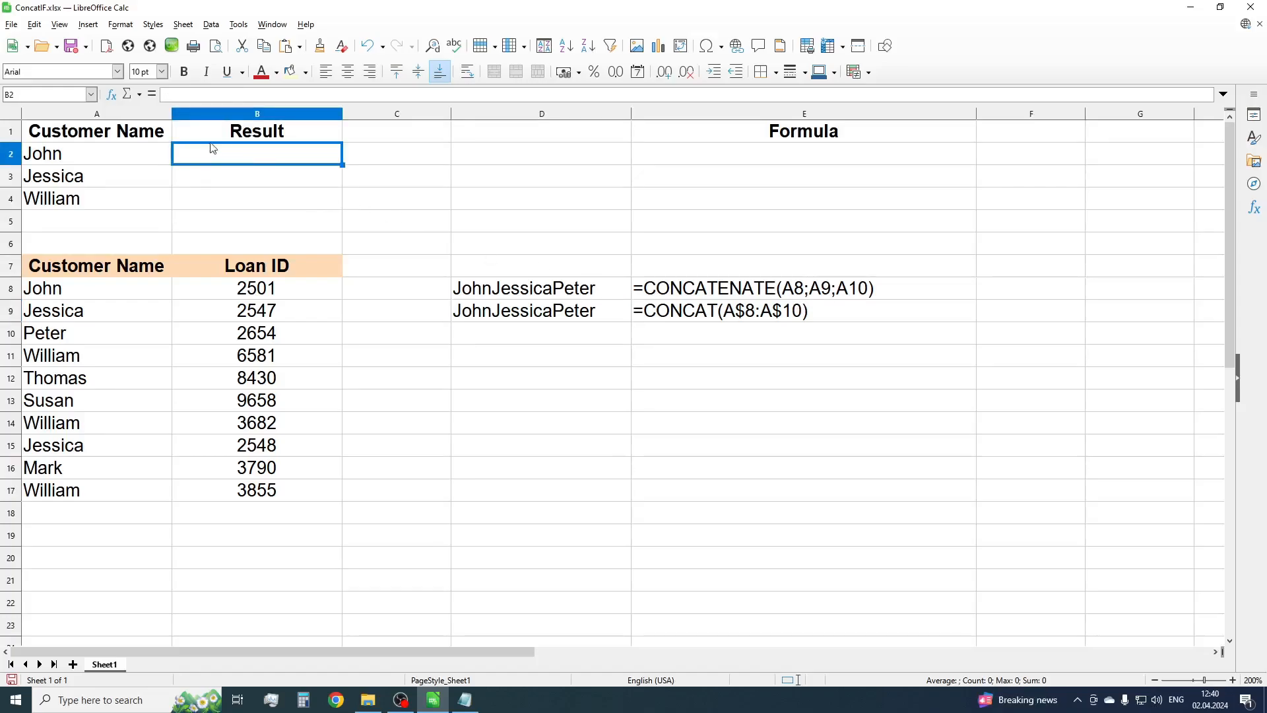
{"action": "left_click", "coordinate": [111, 96]}
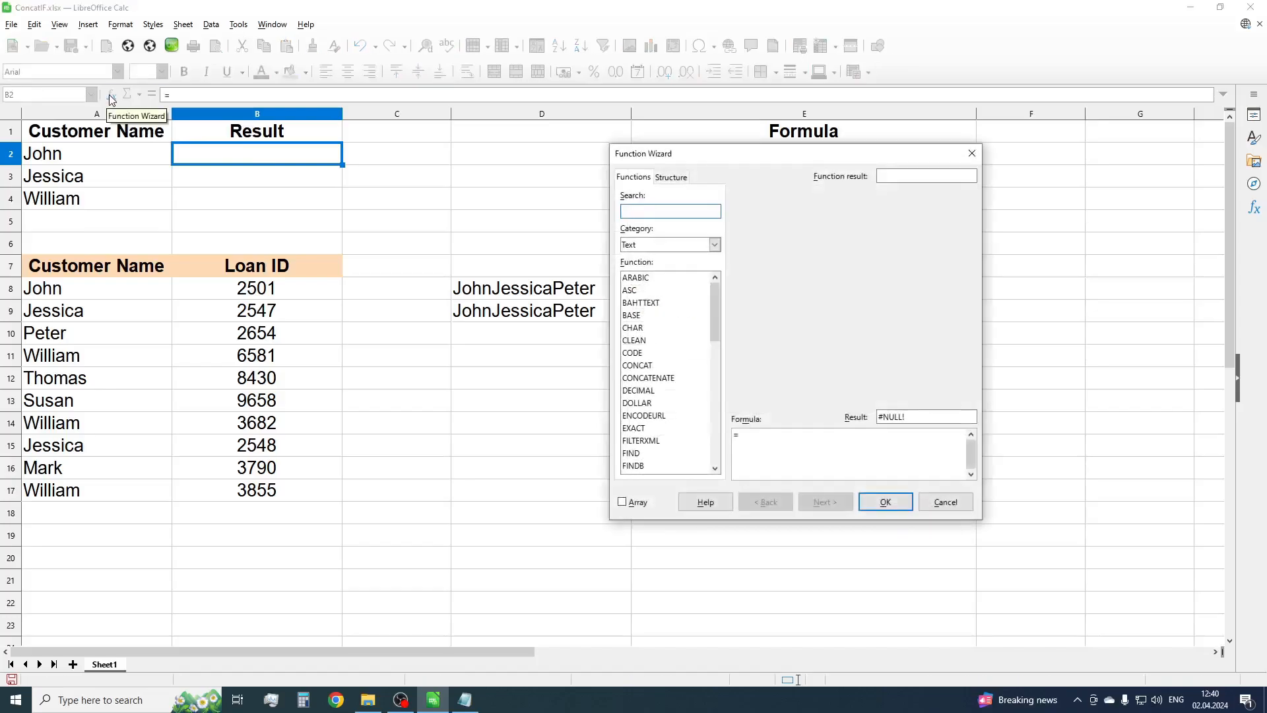
{"action": "left_click", "coordinate": [664, 209]}
{"action": "type", "text": "conca"}
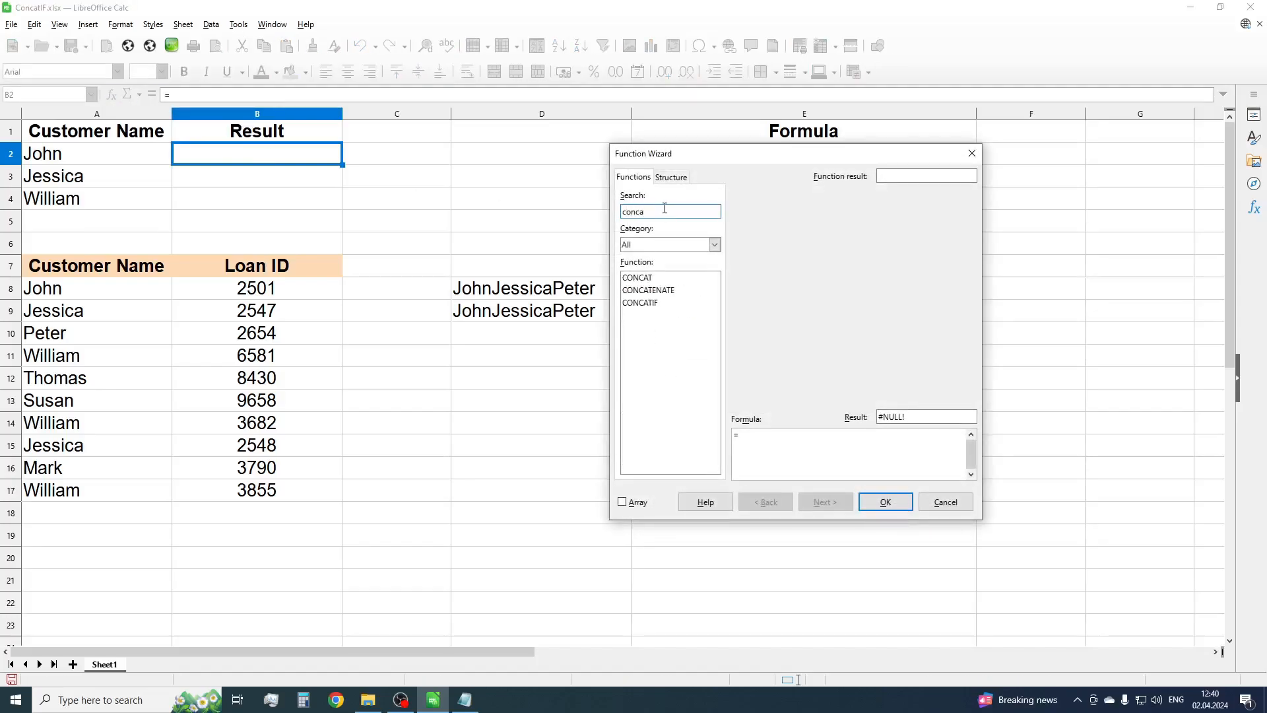
{"action": "double_click", "coordinate": [666, 302]}
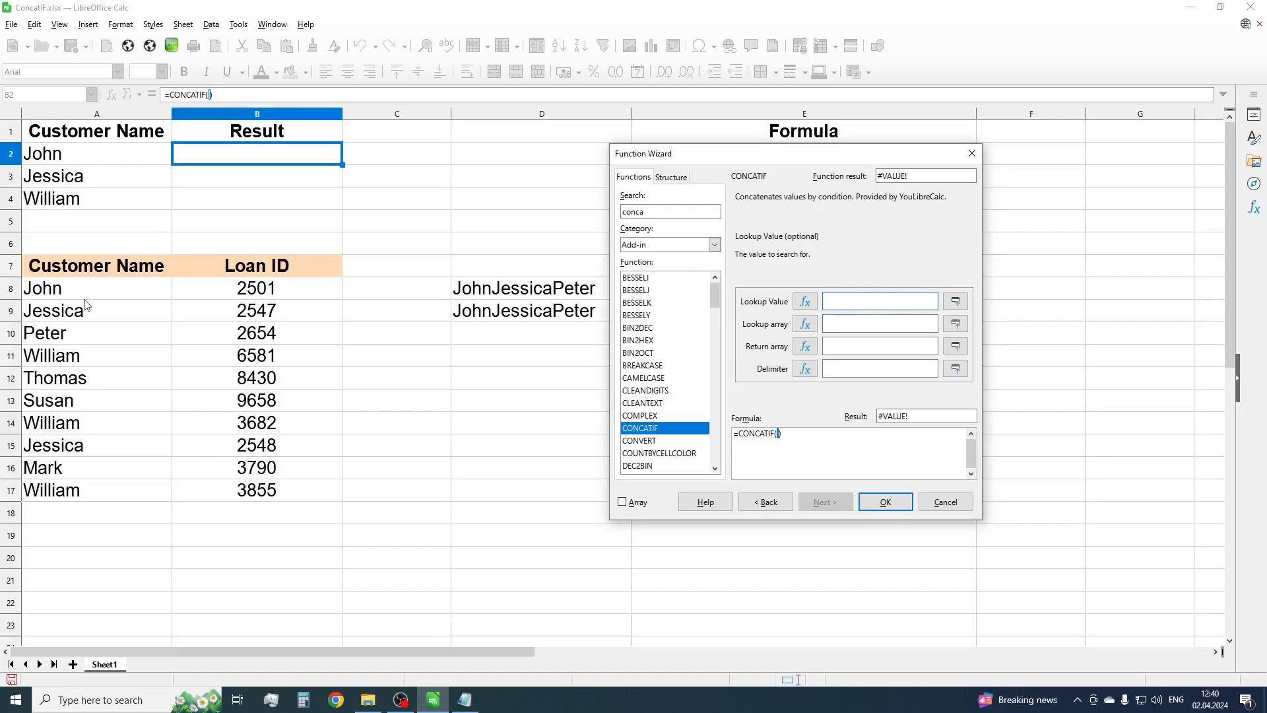
- Set CONCATIF's lookup value to A2, lookup array A$8:A$17, return array B$8:B$17 and delimiter ";", and fill the formula down to B4
{"action": "left_click", "coordinate": [132, 160]}
{"action": "left_click", "coordinate": [848, 324]}
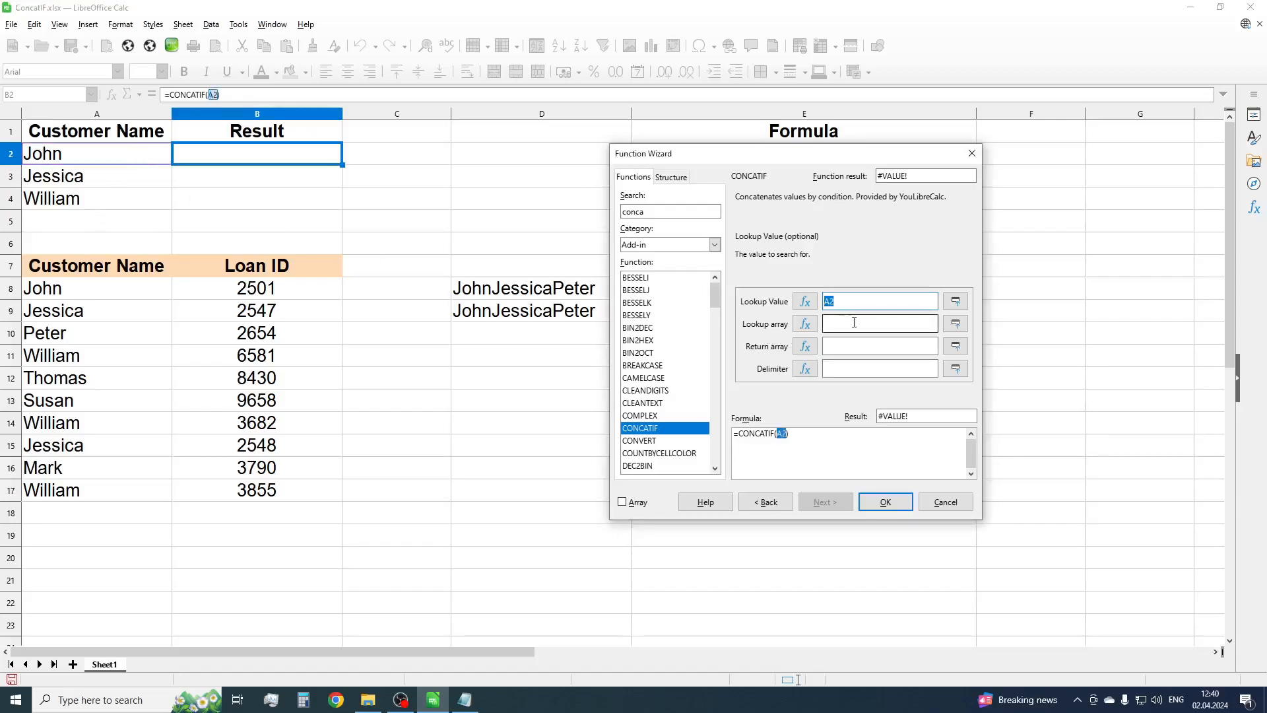
{"action": "left_click_drag", "start_coordinate": [113, 291], "coordinate": [141, 492]}
{"action": "left_click", "coordinate": [872, 346]}
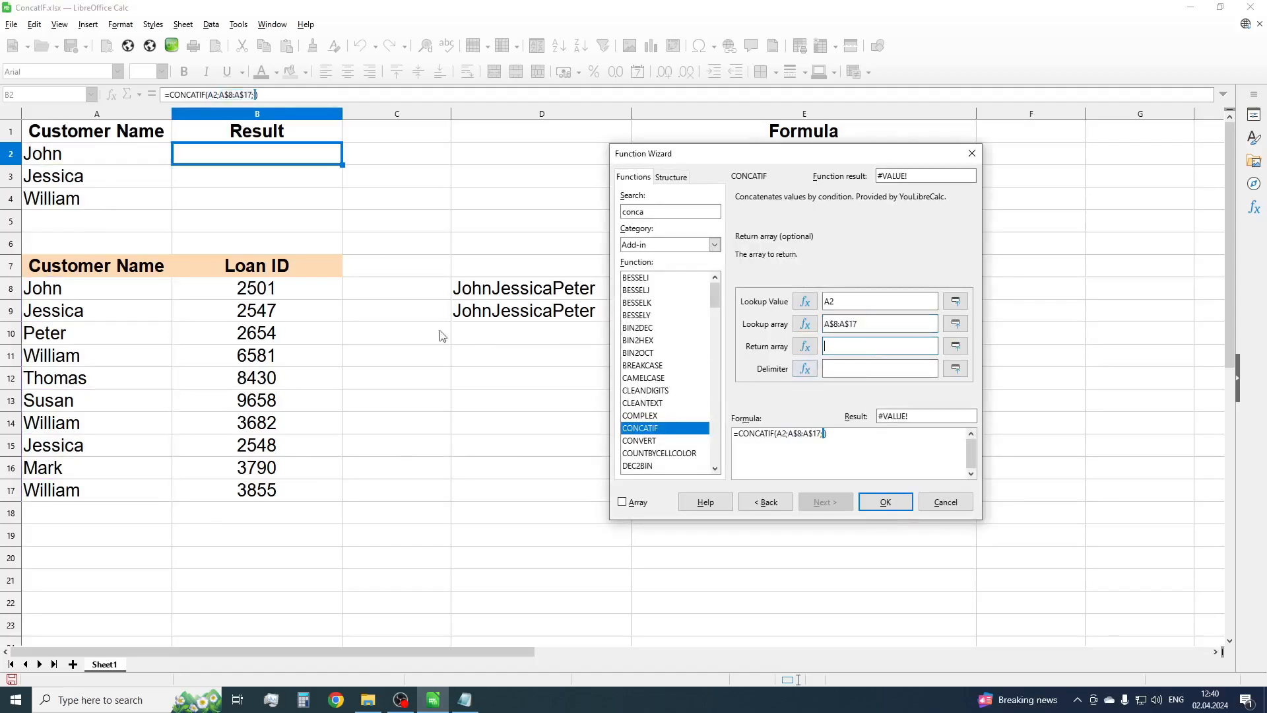
{"action": "left_click_drag", "start_coordinate": [326, 294], "coordinate": [331, 489]}
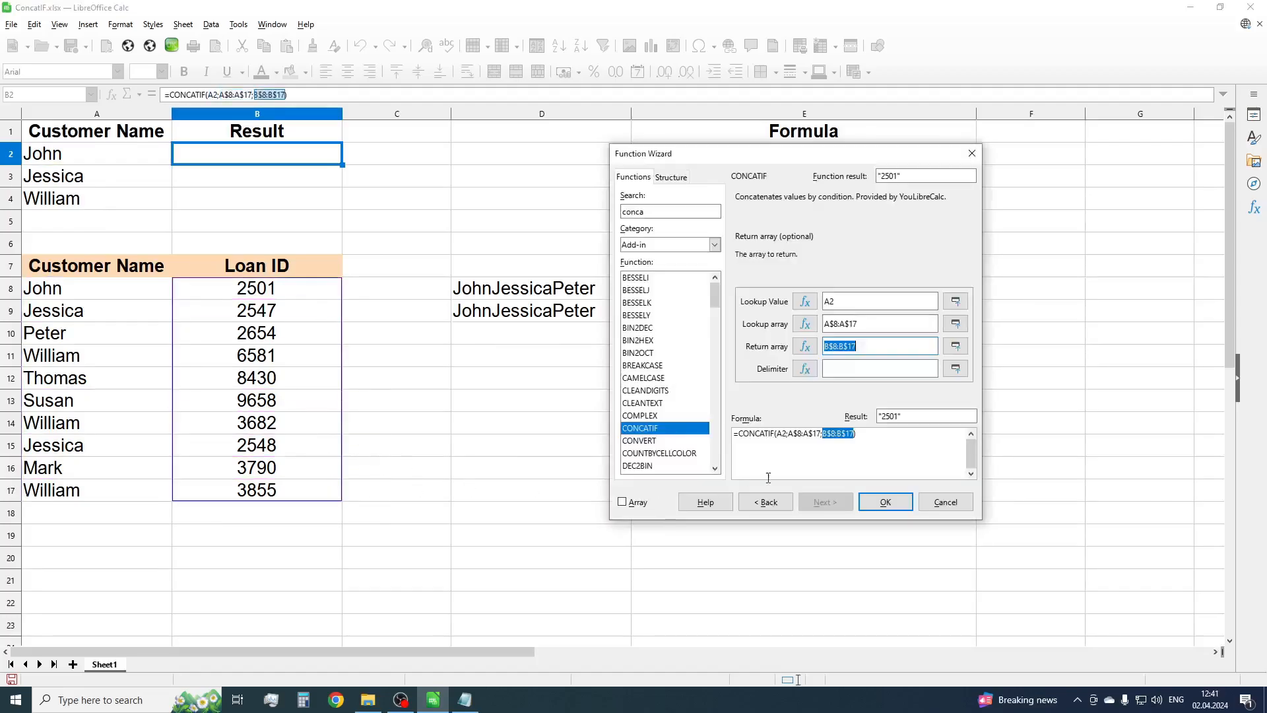
{"action": "left_click", "coordinate": [879, 369]}
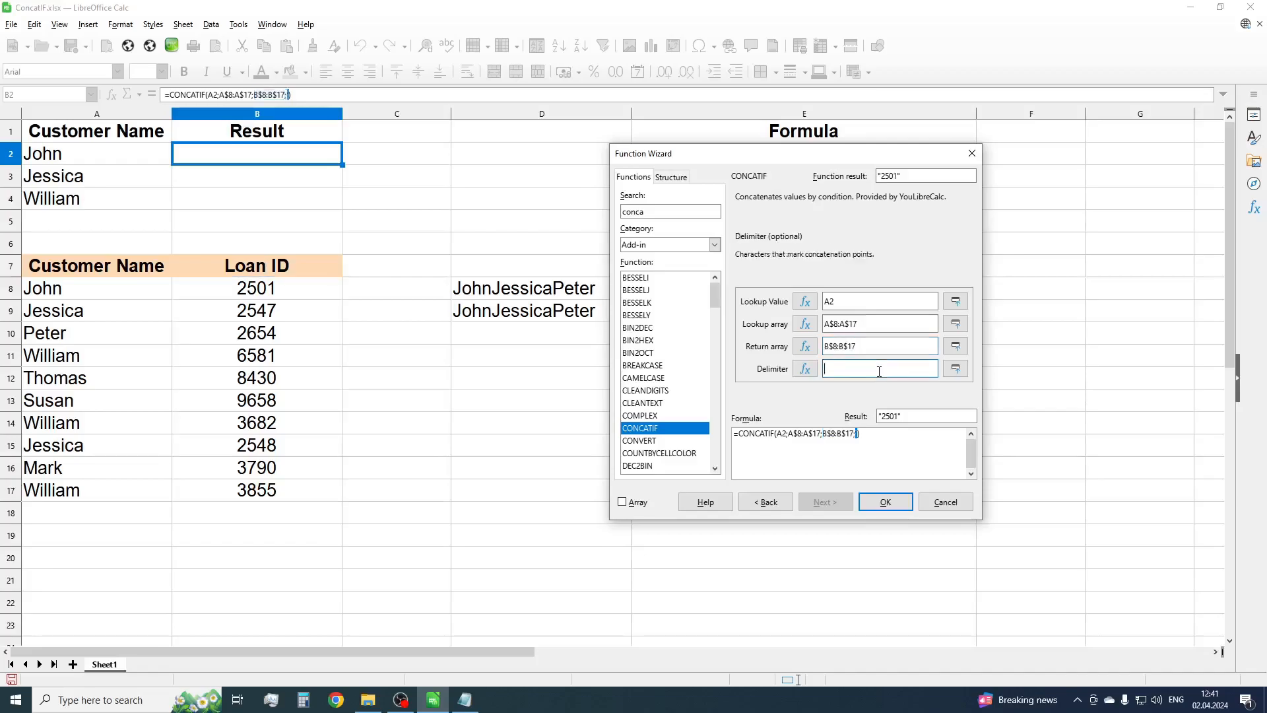
{"action": "type", "text": "\""}
{"action": "type", "text": ";"}
{"action": "type", "text": "\""}
{"action": "key", "text": "Return"}
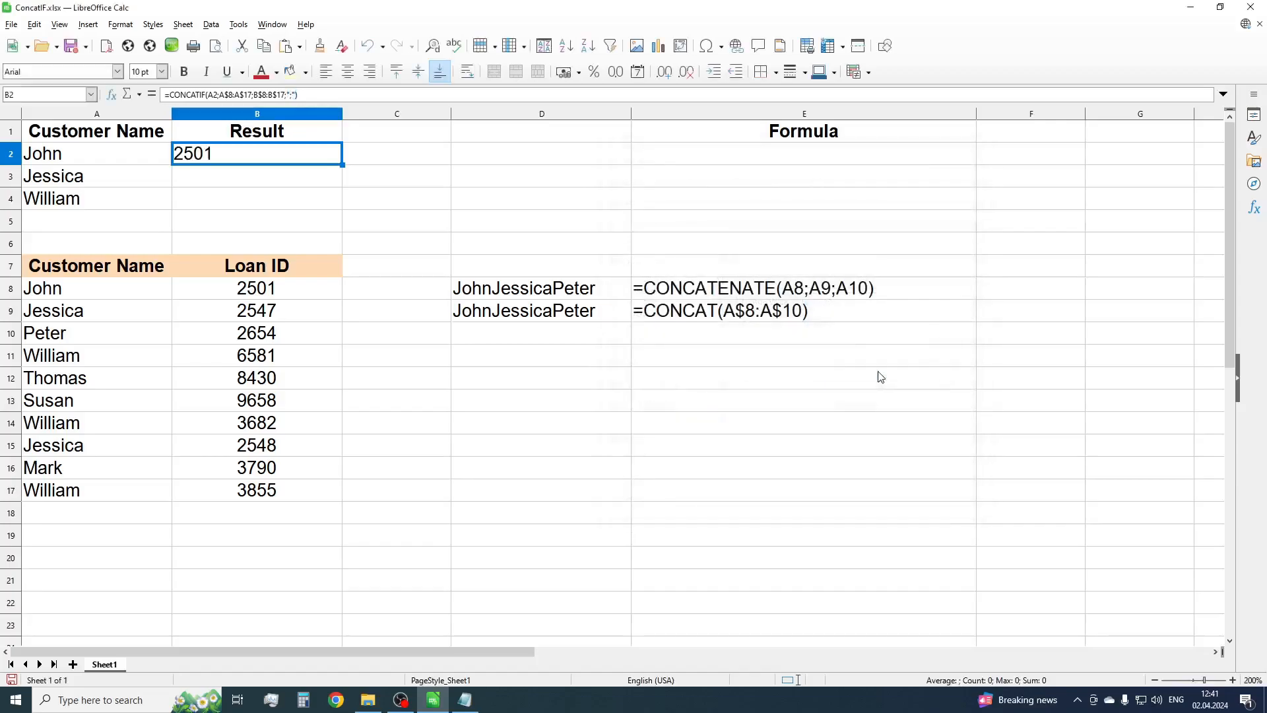
{"action": "left_click_drag", "start_coordinate": [343, 164], "coordinate": [337, 202]}
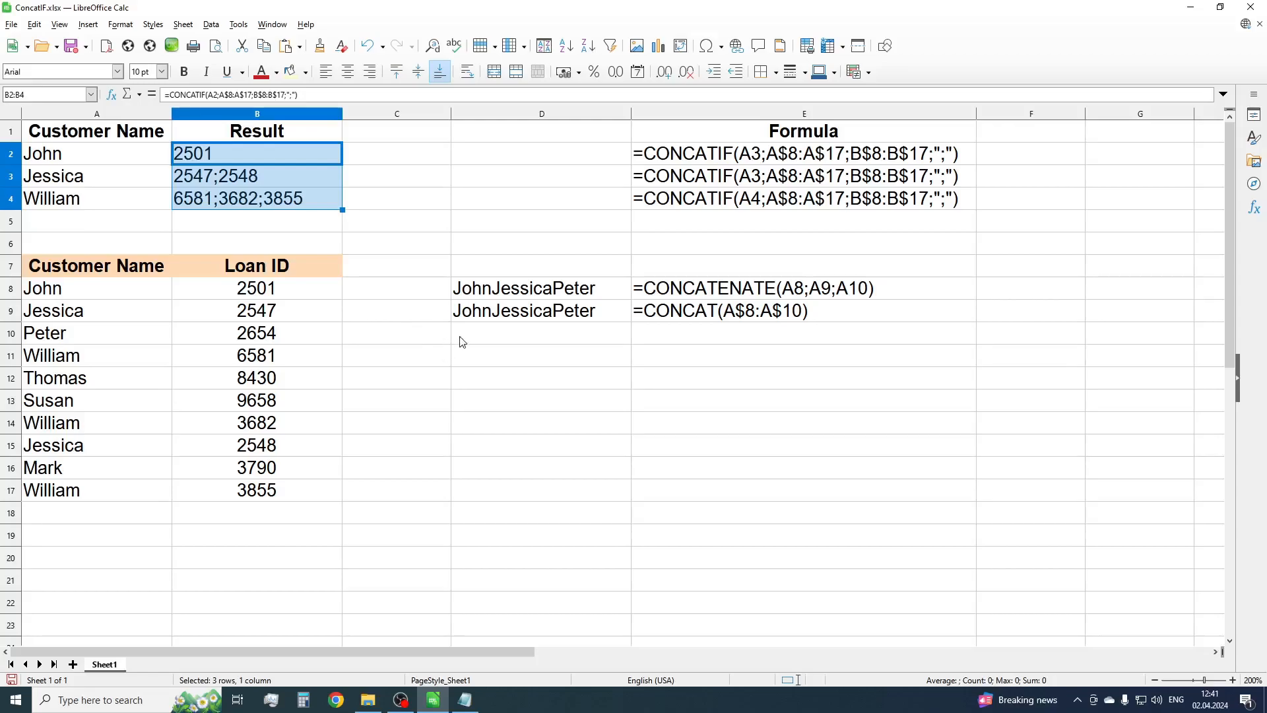
- Highlight A4:B4 and the same customer's rows A11:B11, A14:B14 and A17:B17 with a light yellow background
{"action": "left_click_drag", "start_coordinate": [117, 199], "coordinate": [210, 199]}
{"action": "left_click_drag", "start_coordinate": [142, 498], "coordinate": [210, 500]}
{"action": "left_click_drag", "start_coordinate": [143, 437], "coordinate": [194, 436]}
{"action": "left_click_drag", "start_coordinate": [160, 357], "coordinate": [191, 354]}
{"action": "left_click", "coordinate": [455, 198]}
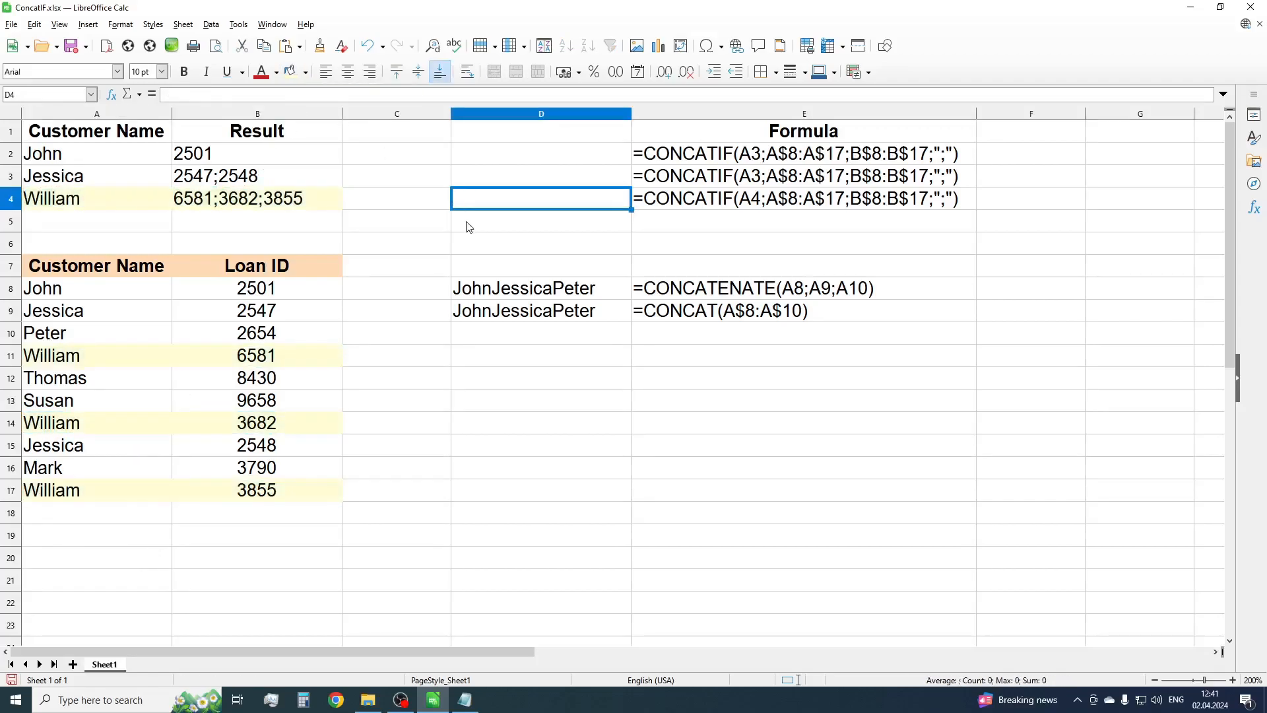